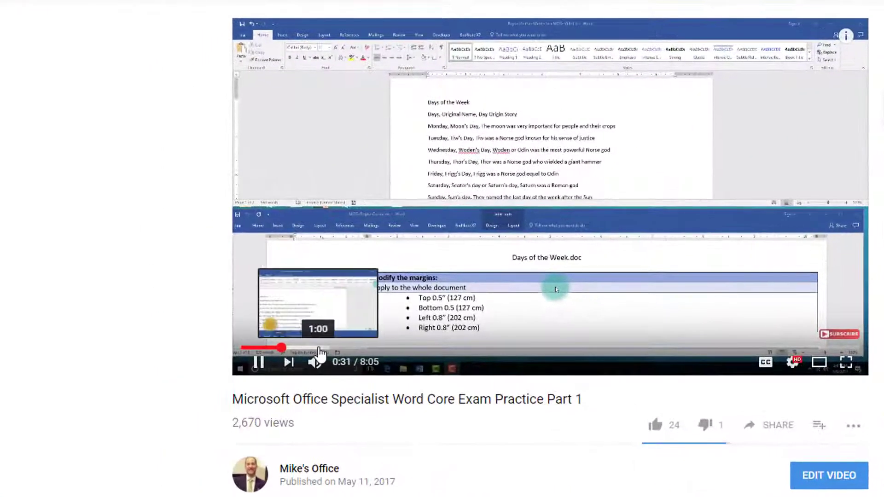
Step: Skip the video to 1:00, then review the exam skills, leaving Create tables and lists expanded
click(314, 348)
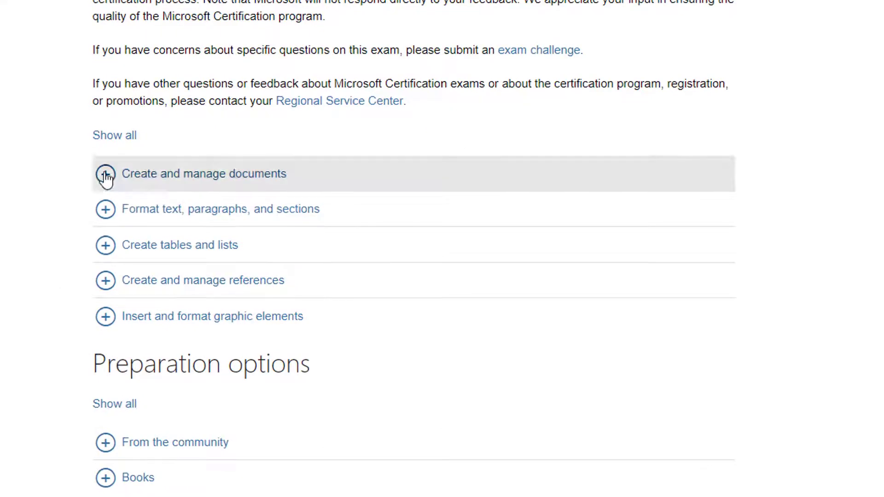
click(105, 175)
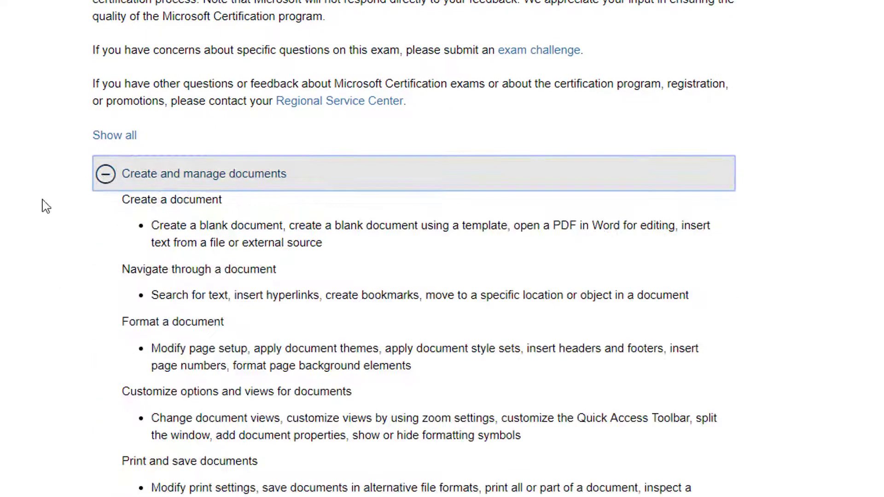
scroll(32, 223, down, 2)
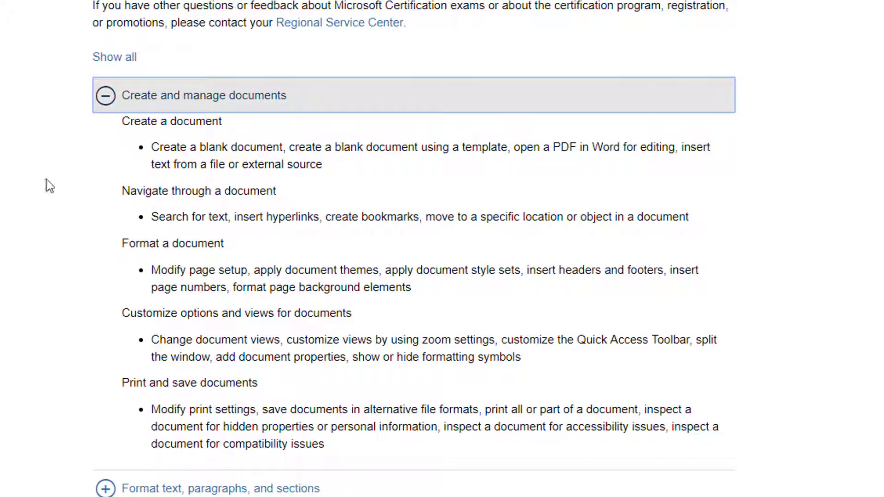
click(106, 97)
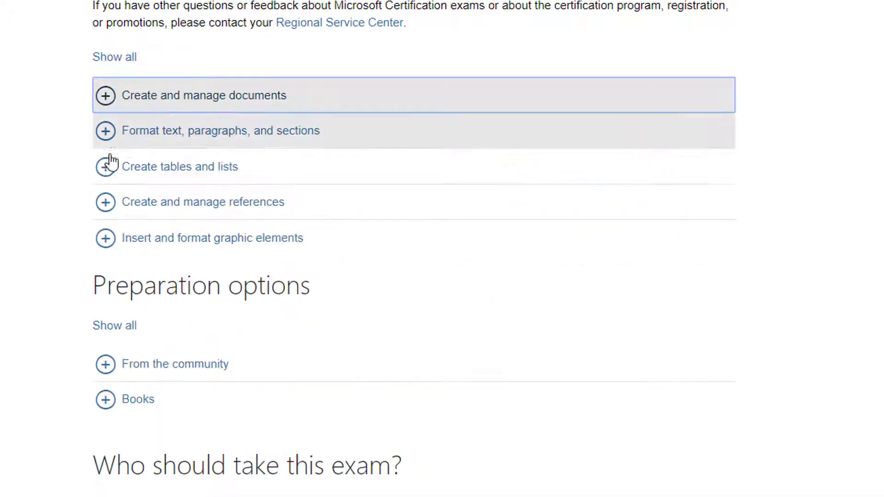
click(106, 168)
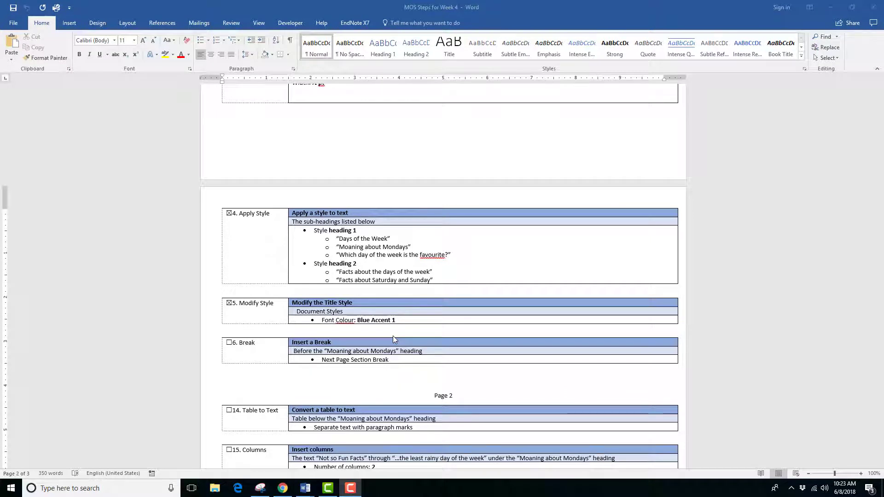
Step: Scroll through the MOS Steps practice steps, then go back to the Chrome exam page
scroll(394, 339, down, 1)
scroll(395, 339, down, 1)
scroll(394, 339, down, 1)
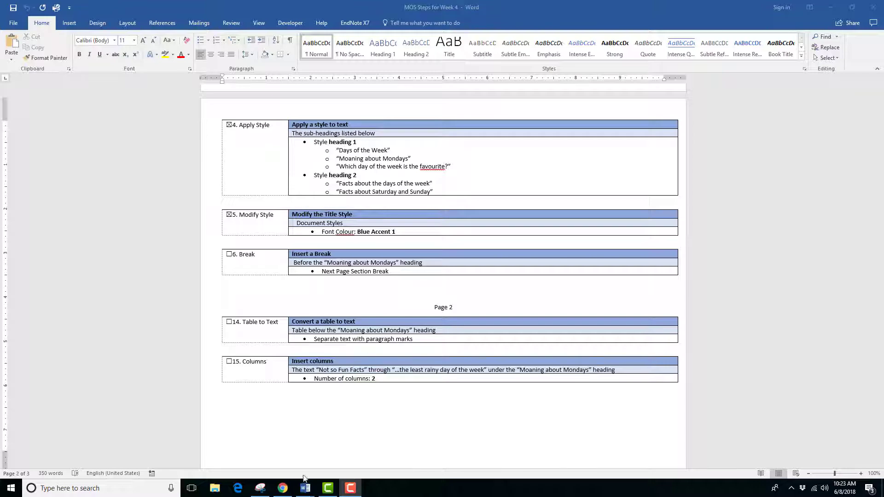
click(282, 488)
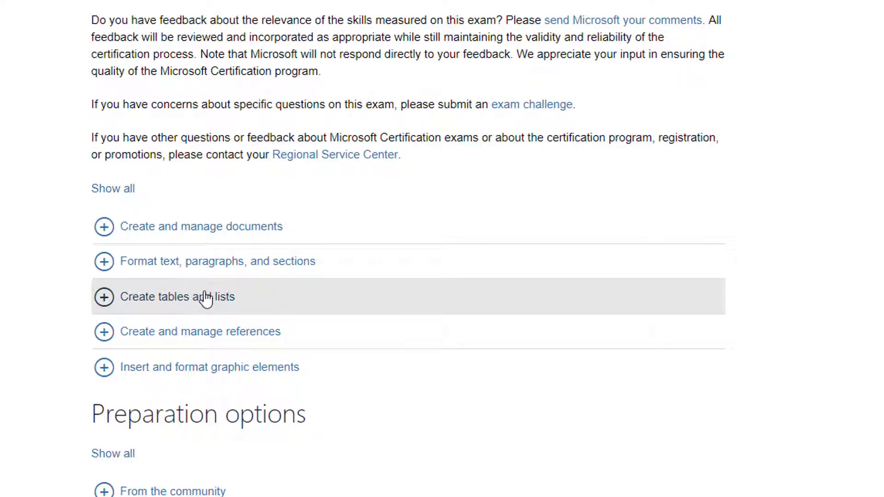
Step: Expand Create tables and lists under Skills measured on the exam page
click(254, 303)
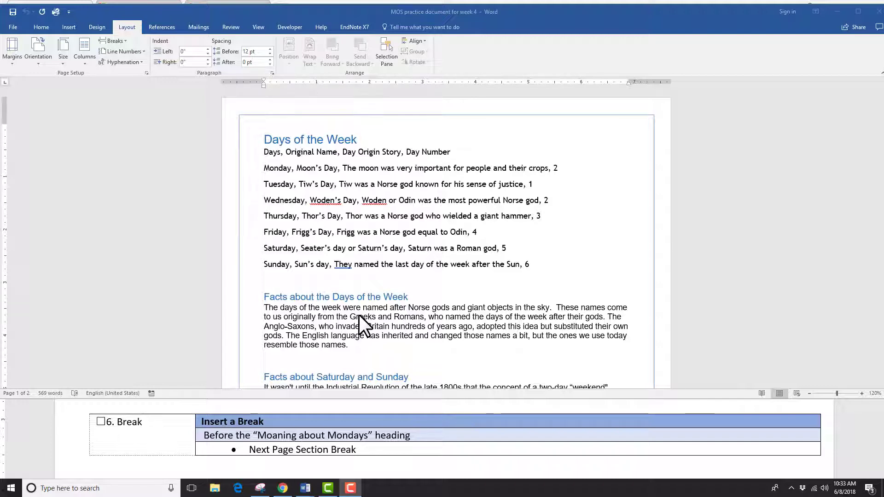
Step: Put the insertion point just before the 'Moaning about Mondays' heading in the practice document
scroll(358, 314, down, 4)
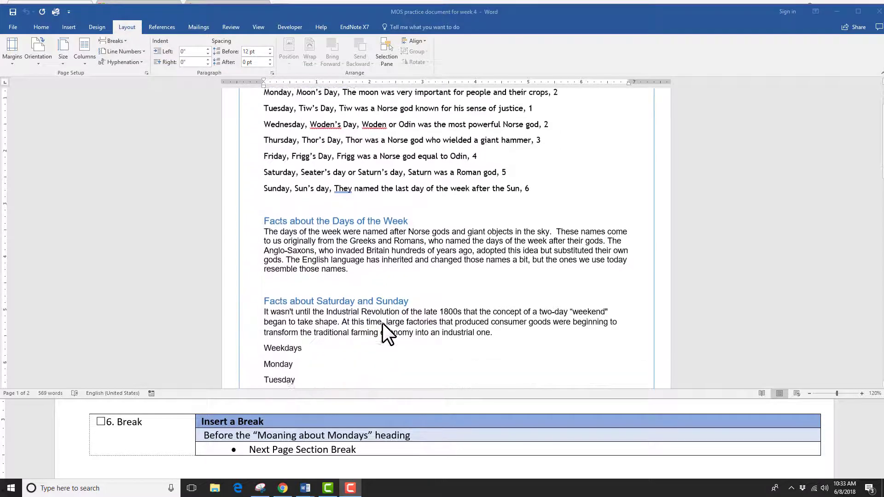
scroll(382, 323, down, 4)
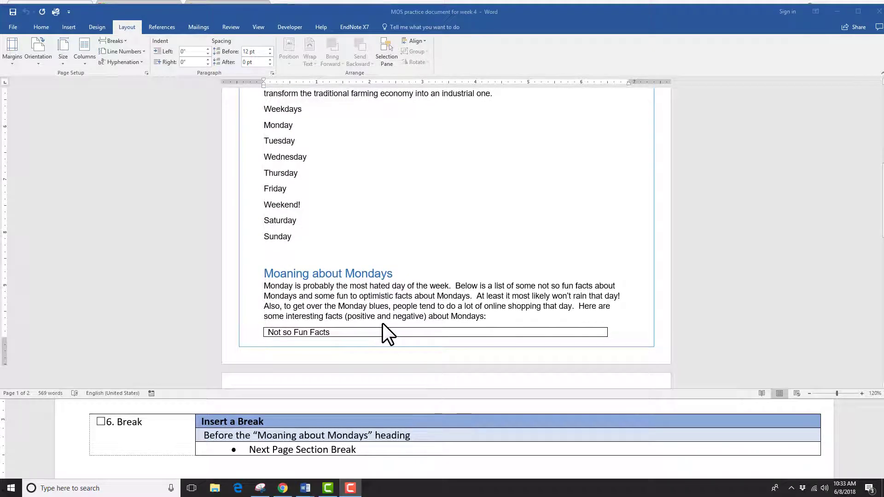
click(264, 274)
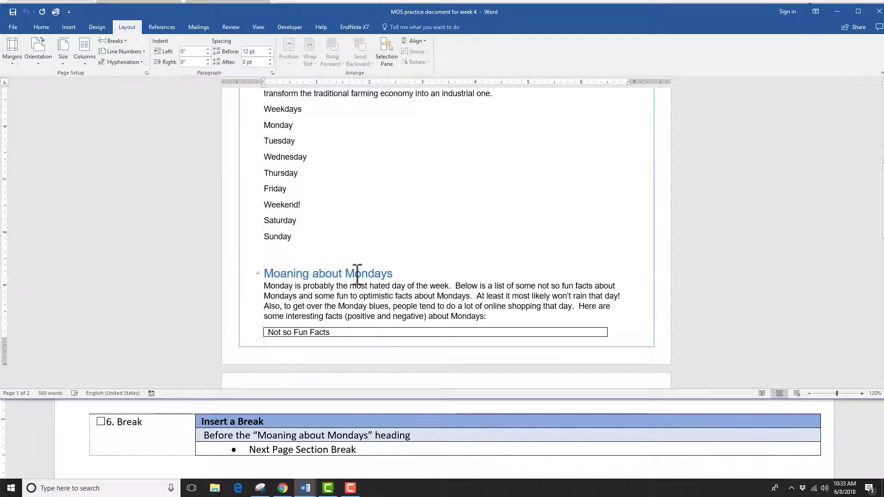
scroll(292, 276, up, 6)
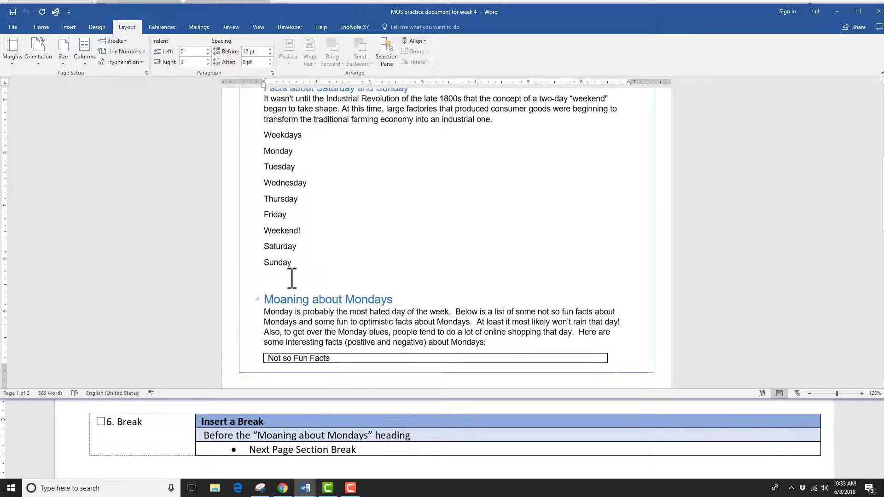
scroll(384, 225, down, 6)
scroll(374, 239, down, 1)
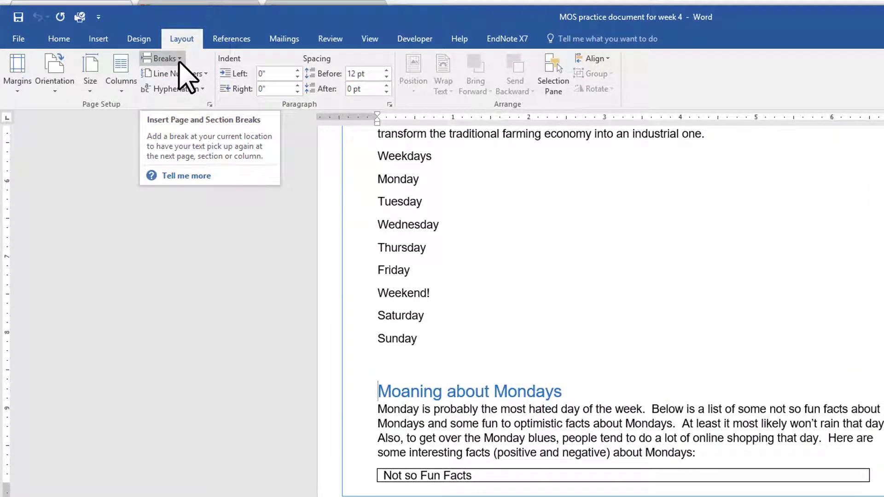
Step: Insert a Next Page section break so 'Moaning about Mondays' starts page 2
click(179, 62)
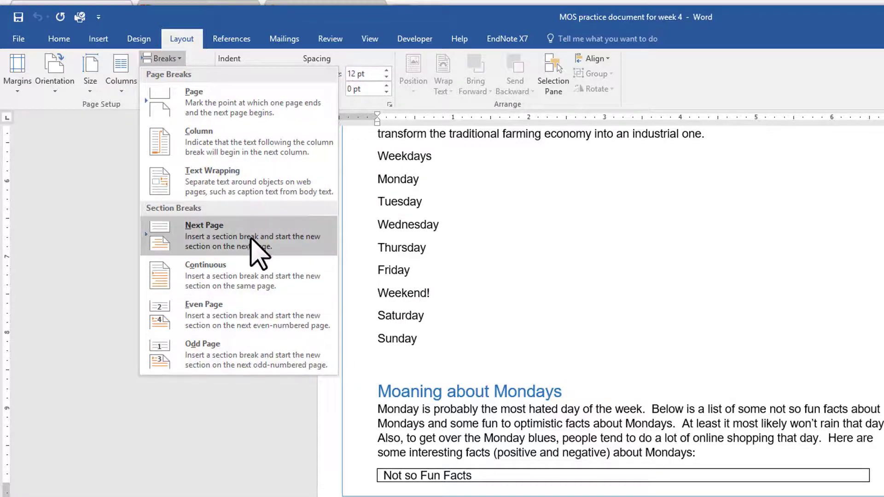
click(250, 238)
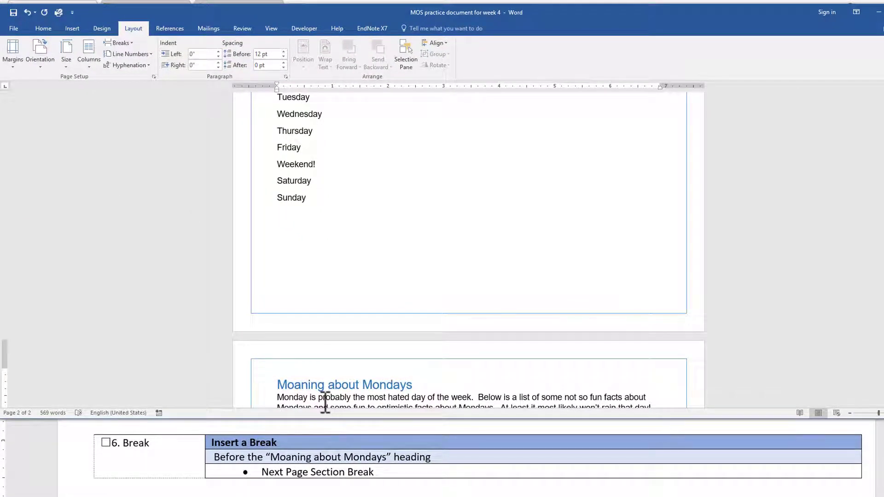
Step: Tick the Break step in the checklist and scroll to step 14, Table to Text
scroll(325, 402, down, 2)
click(107, 445)
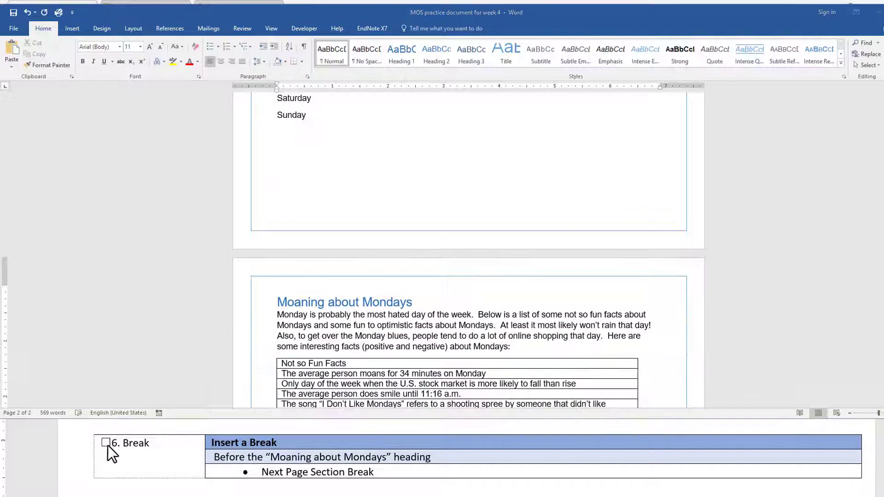
click(106, 443)
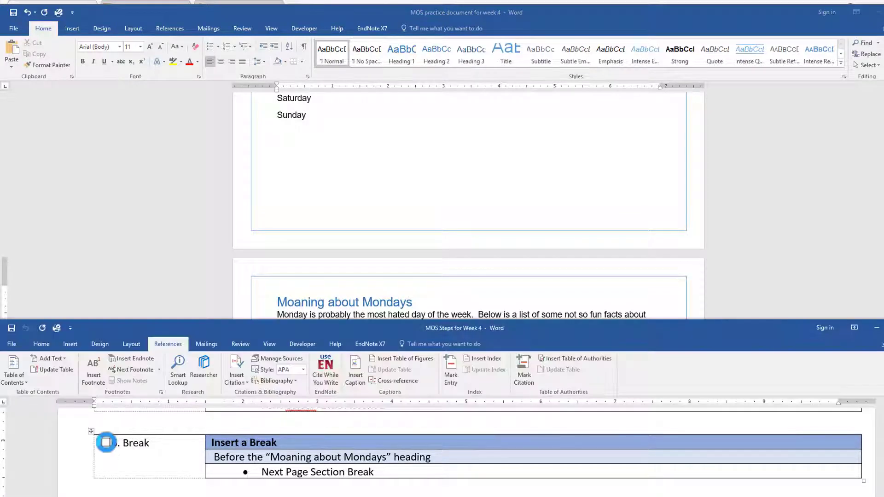
scroll(154, 467, down, 3)
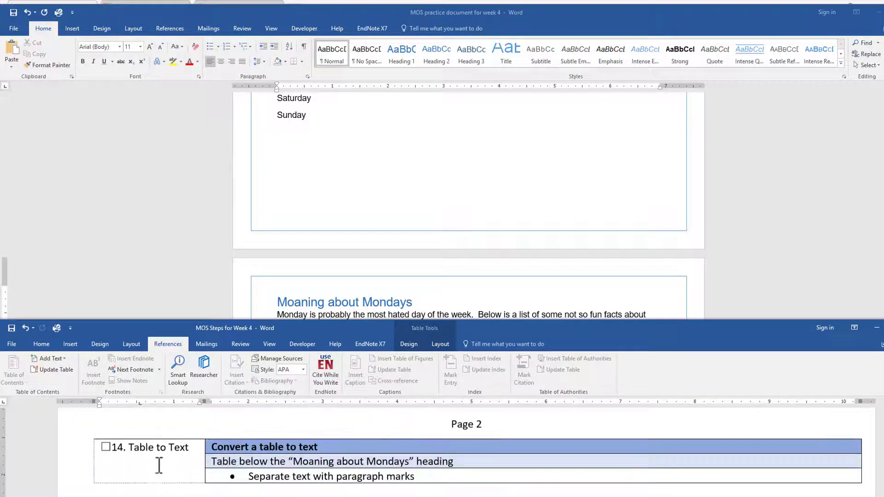
scroll(334, 285, down, 3)
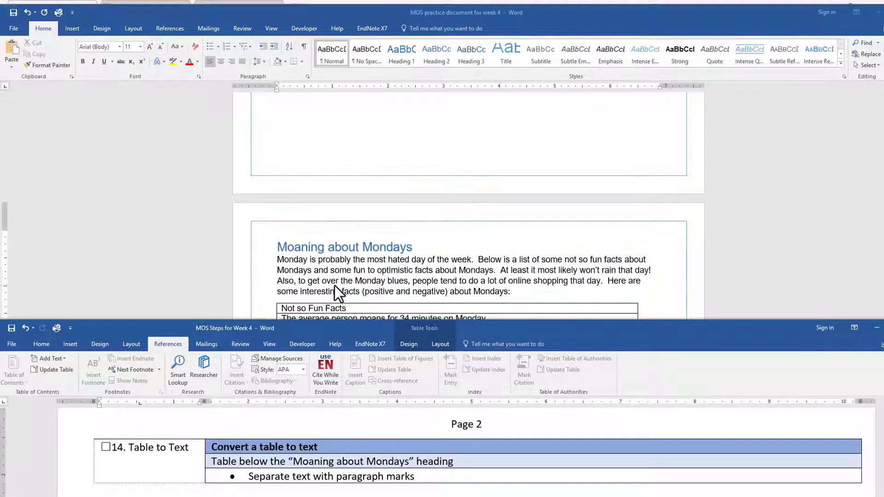
scroll(334, 285, down, 9)
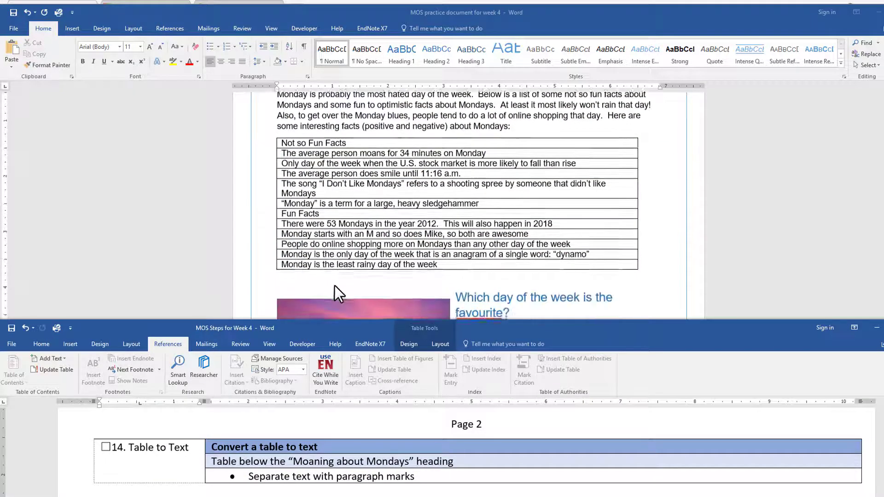
scroll(334, 285, up, 1)
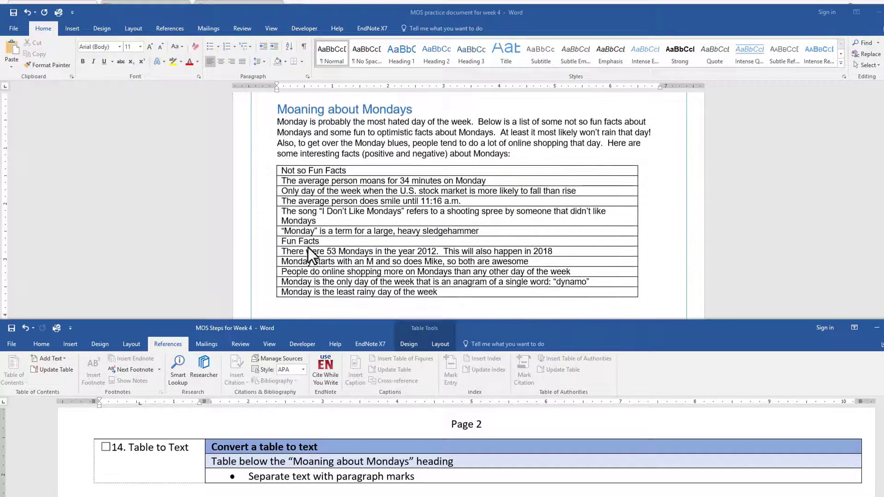
Step: Select the whole 12-row Mondays facts table and show the Table Tools Layout commands
click(285, 183)
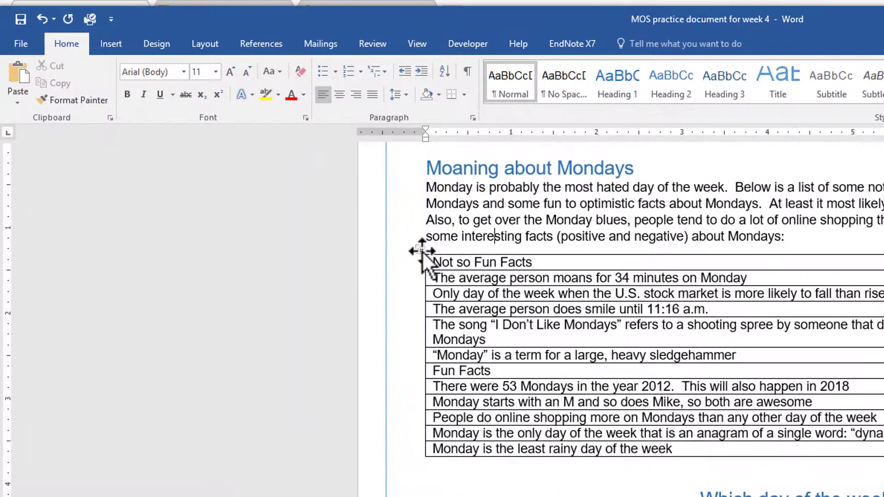
click(420, 250)
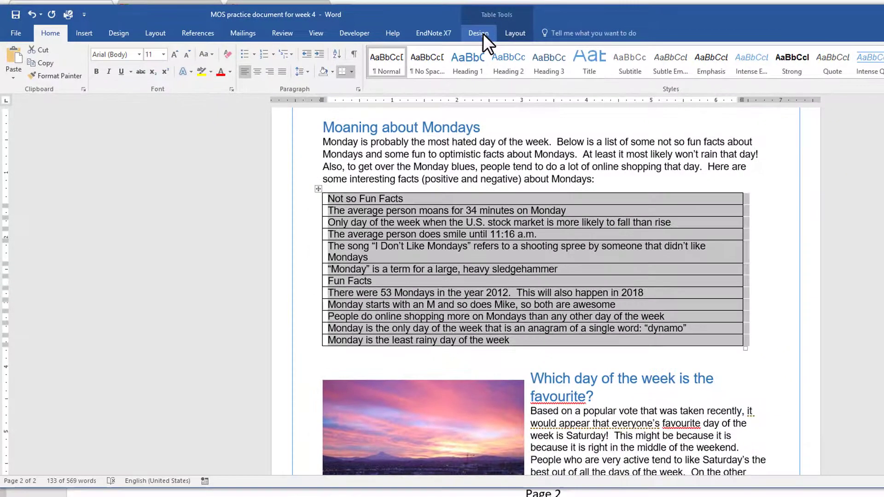
click(504, 35)
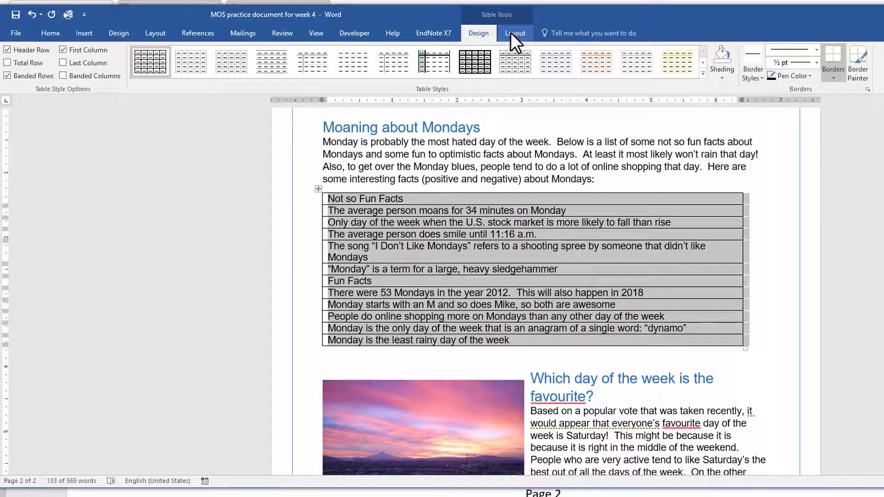
click(511, 33)
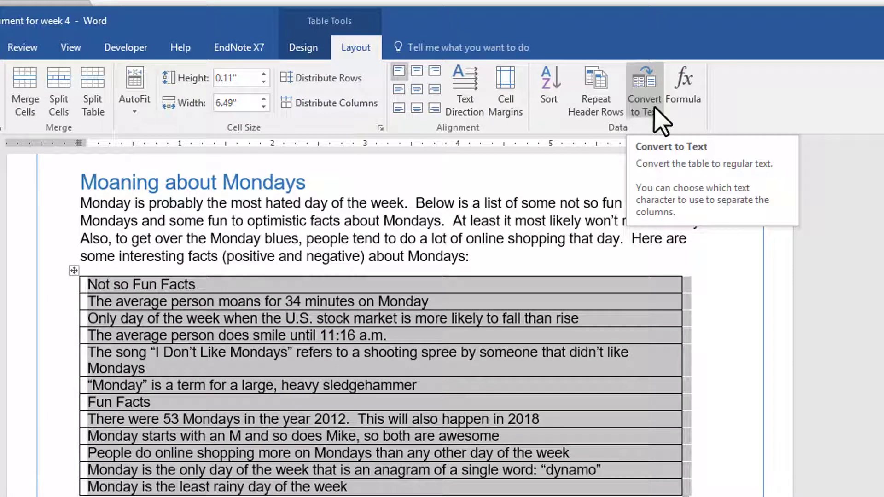
Step: Convert the facts table to text separated by paragraph marks, then deselect it
click(654, 109)
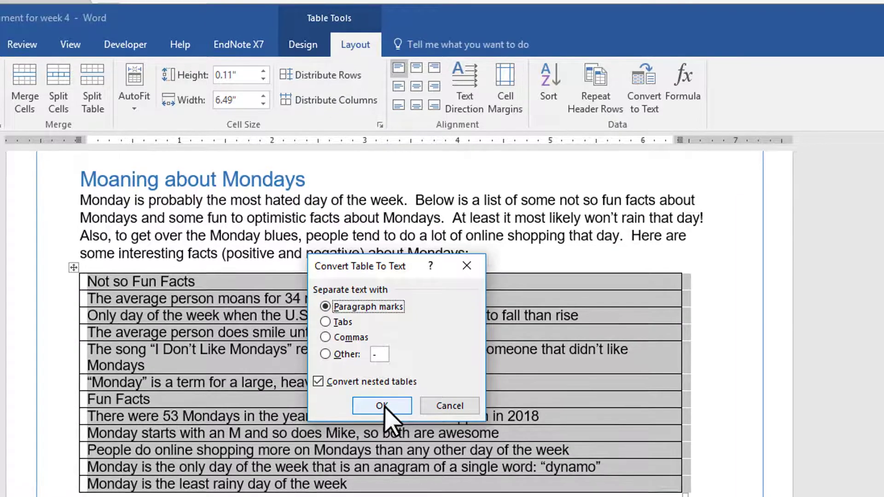
click(382, 409)
click(180, 318)
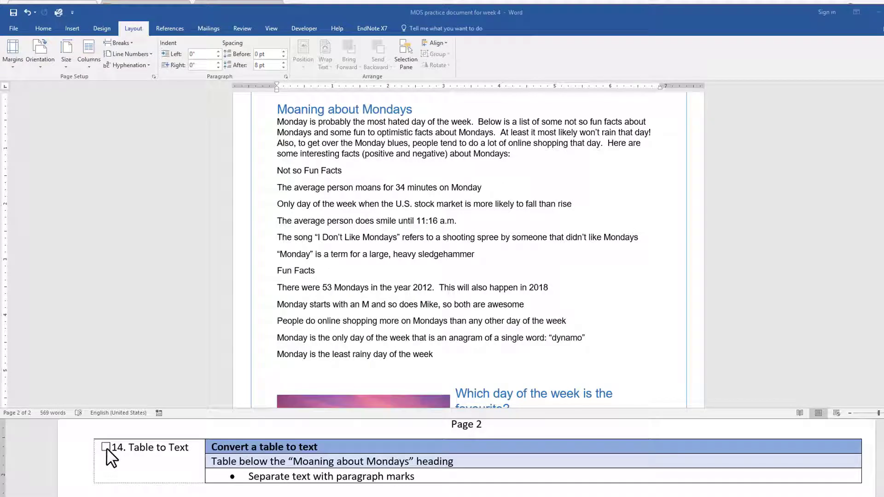
Step: Tick step 14, scroll to step 15, and select 'Not so Fun Facts' through the last fact
click(105, 446)
scroll(105, 446, down, 3)
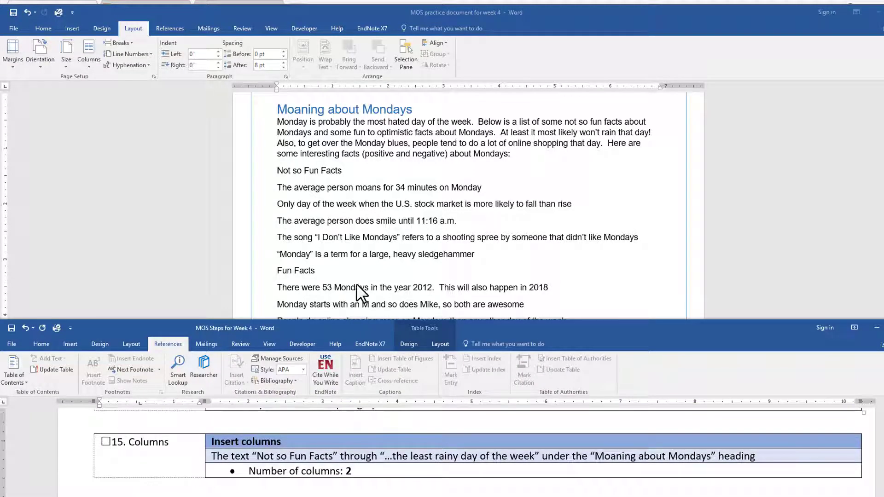
scroll(321, 264, down, 1)
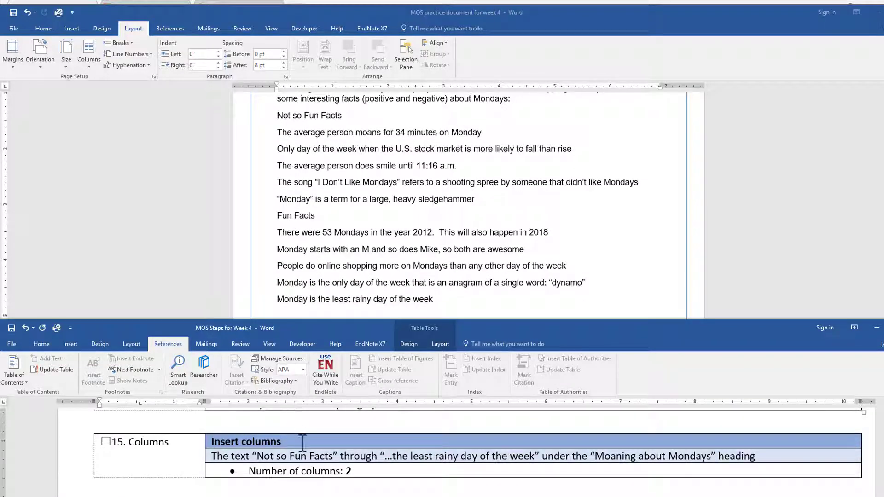
click(279, 116)
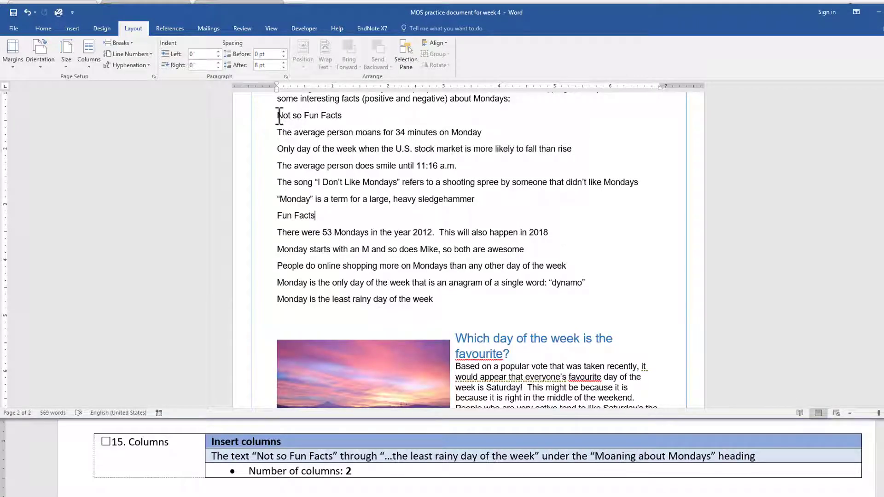
drag(279, 116, 431, 305)
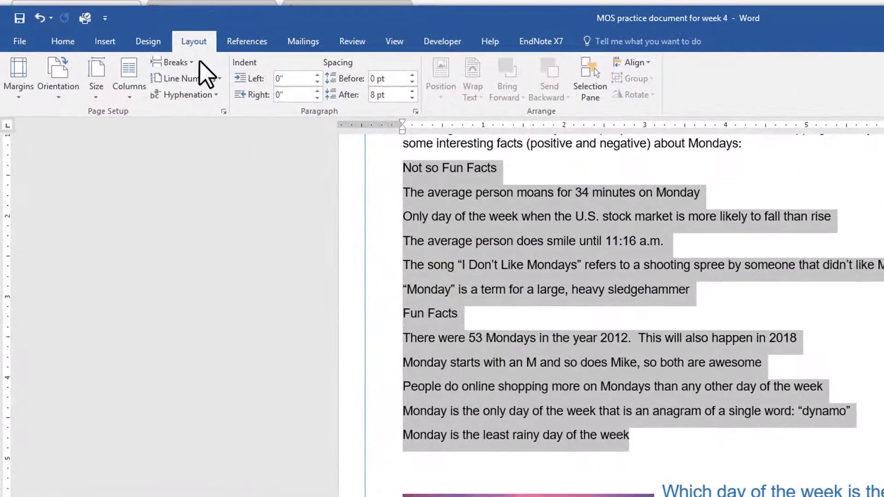
Step: Apply the Two columns preset to the selected fact lines only, via More Columns
click(129, 95)
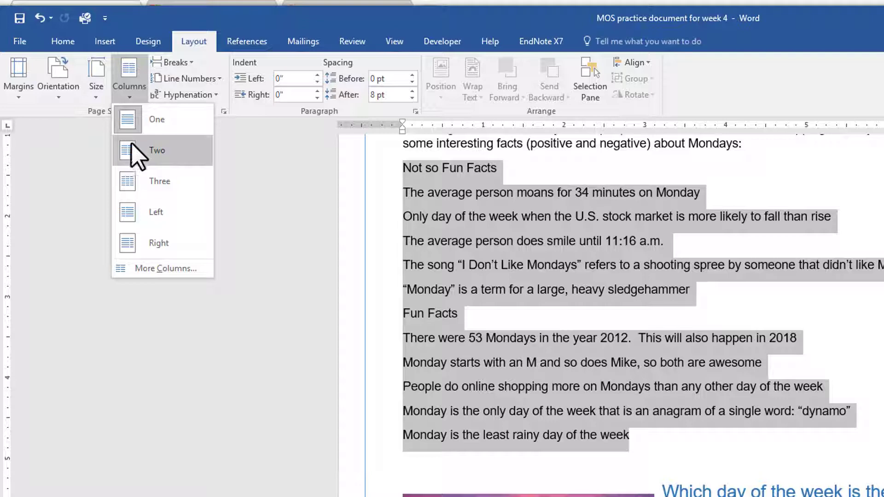
click(165, 268)
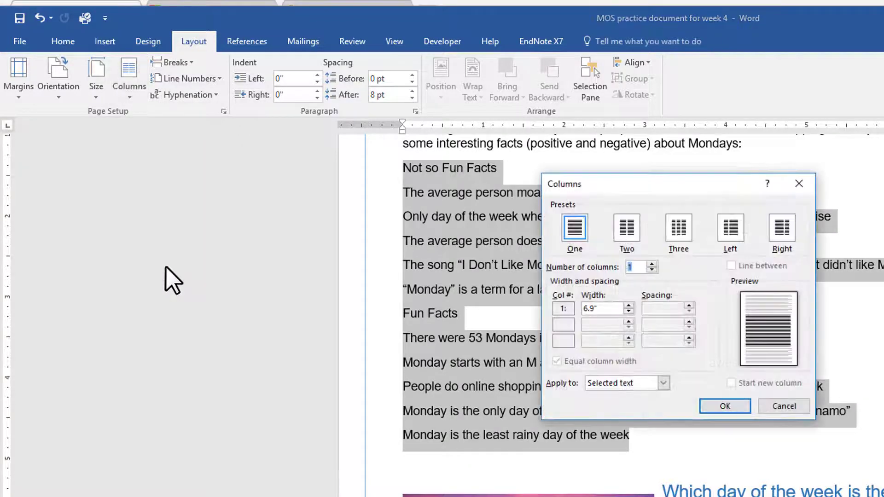
click(663, 385)
click(663, 384)
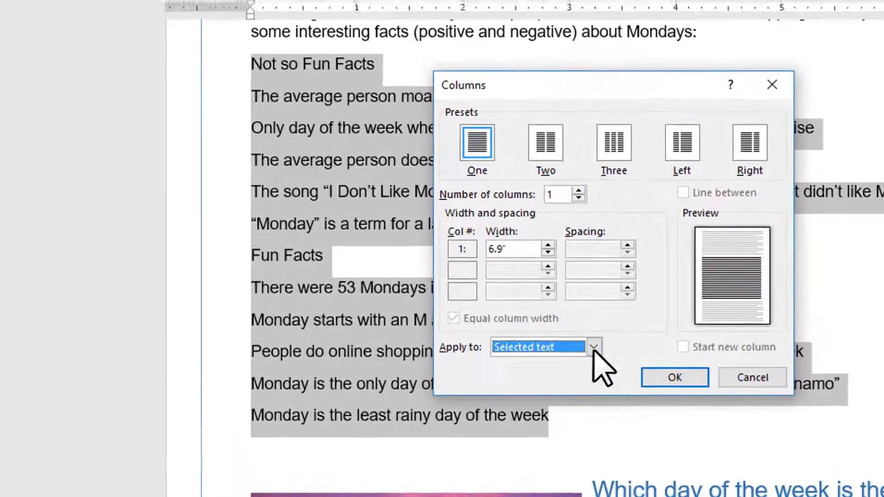
click(664, 384)
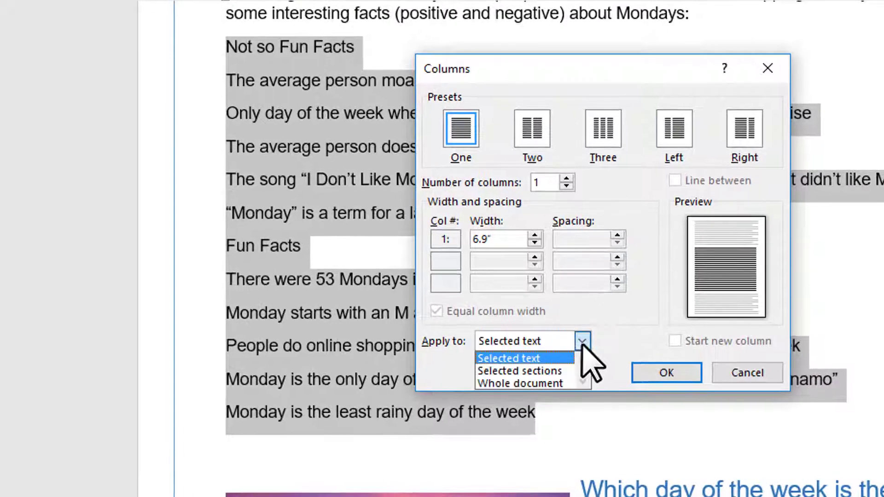
click(548, 358)
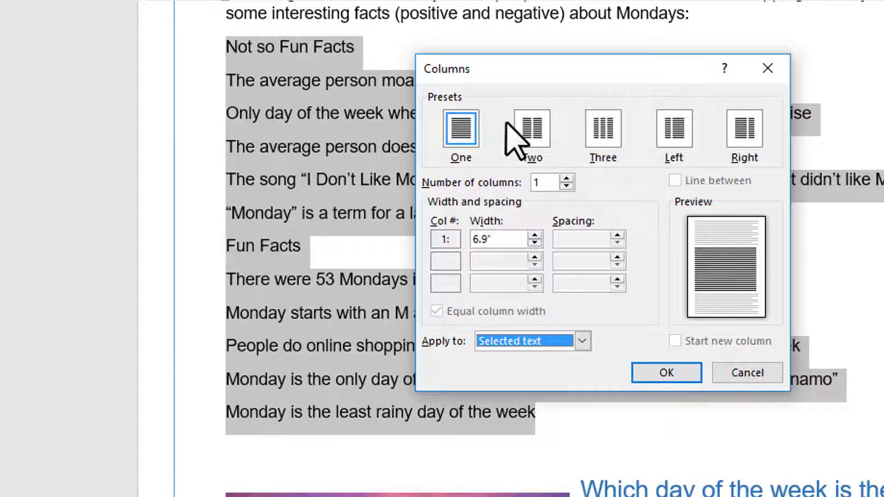
click(531, 128)
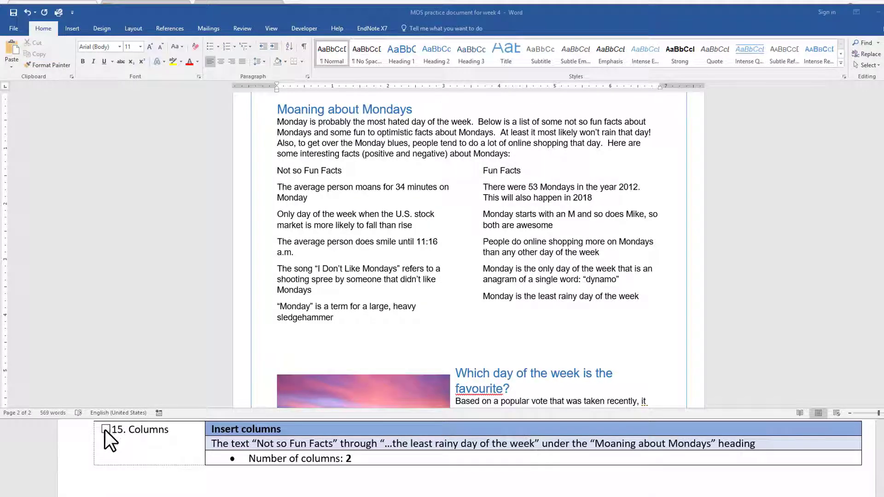
Step: Look up step 16 in the steps document, then select the two-column Mondays fact text
click(105, 430)
scroll(171, 451, down, 3)
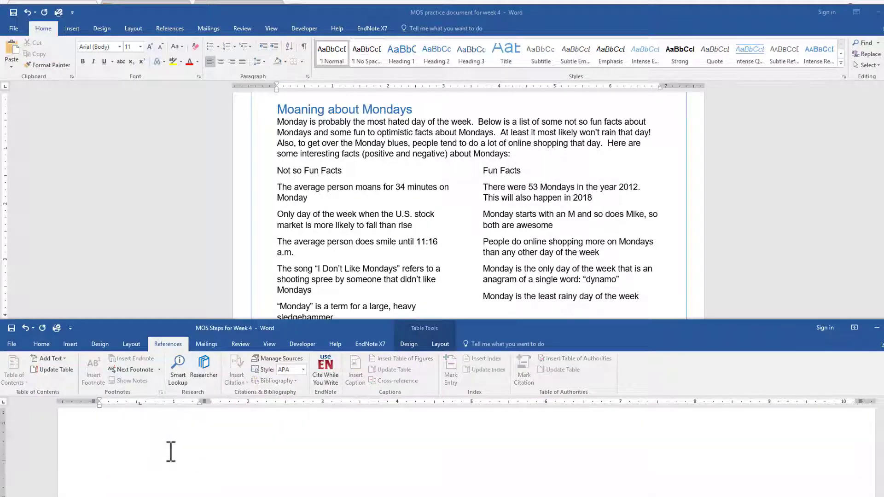
scroll(171, 451, down, 5)
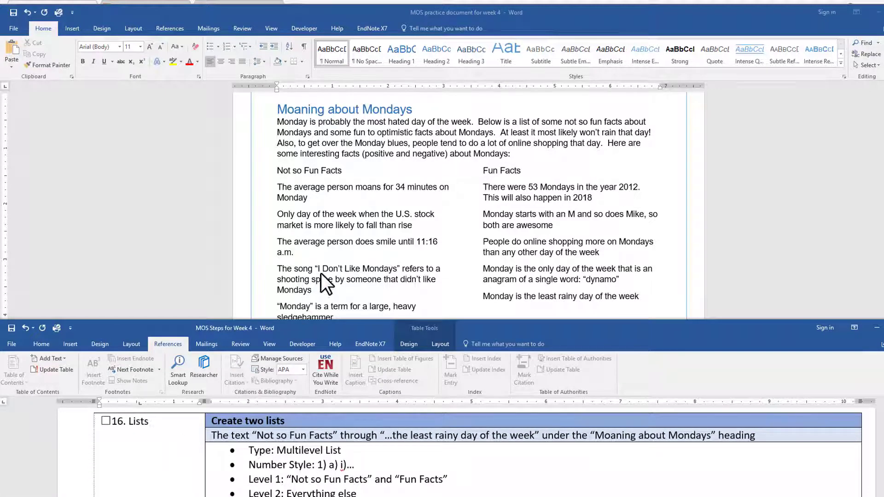
click(319, 236)
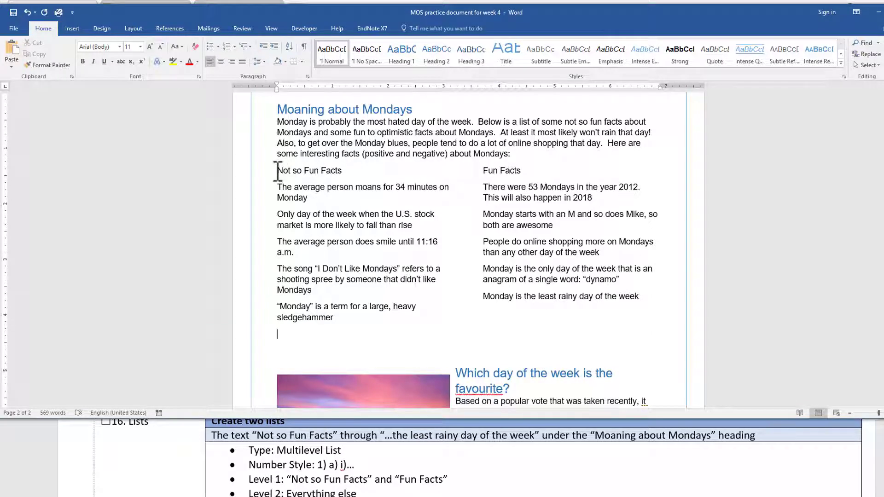
drag(278, 172, 640, 297)
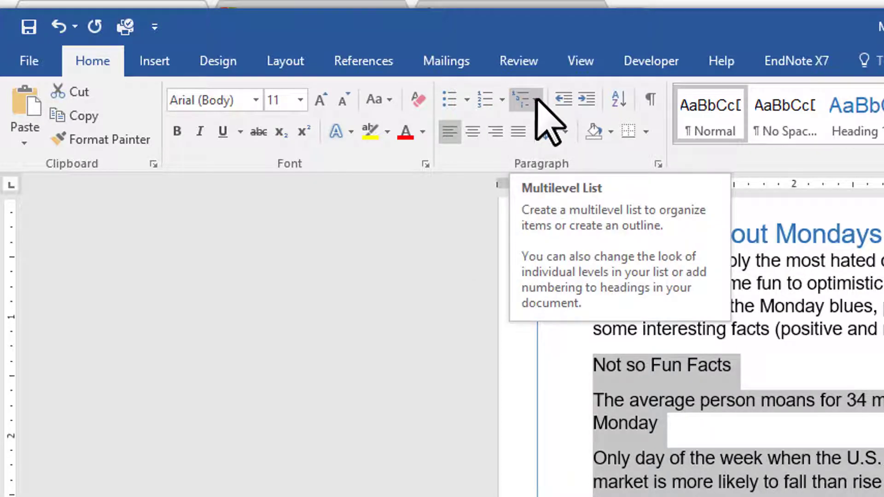
Step: Apply the 1) a) i) multilevel list style from the List Library to the facts
click(536, 102)
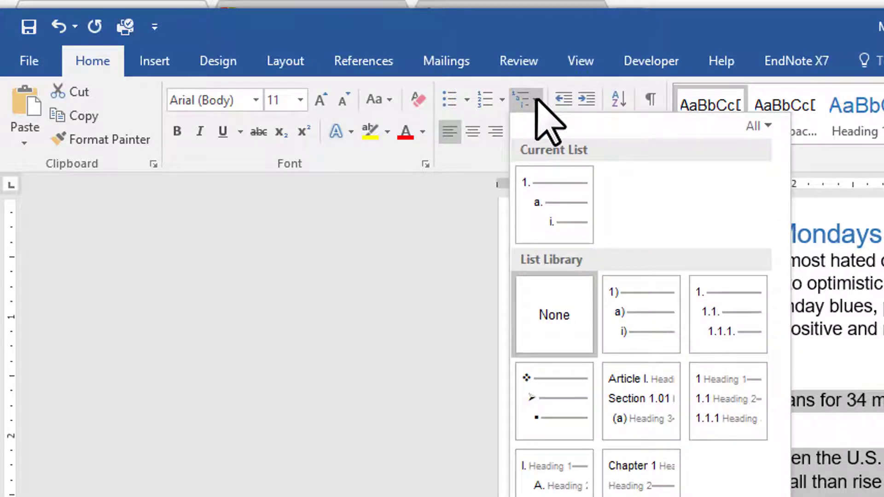
mouse_move(648, 305)
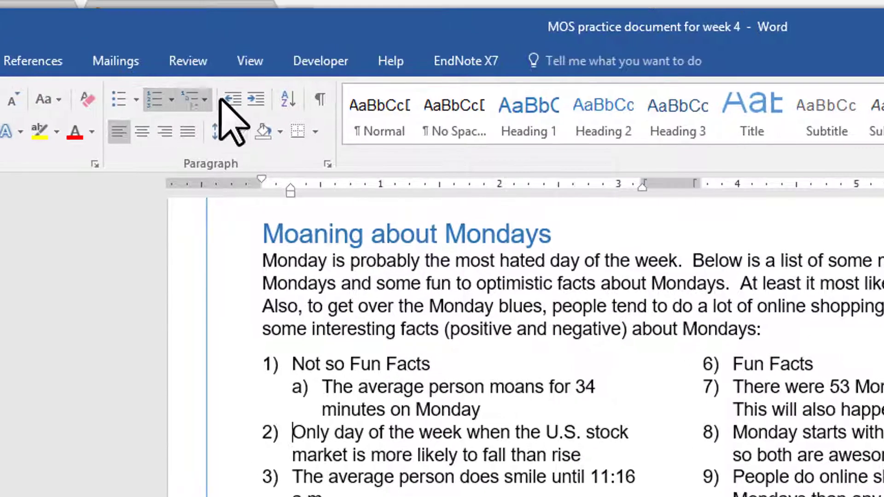
Step: Demote the 11:16 a.m. stock market, song and sledgehammer facts to sub-items c) through e)
click(253, 99)
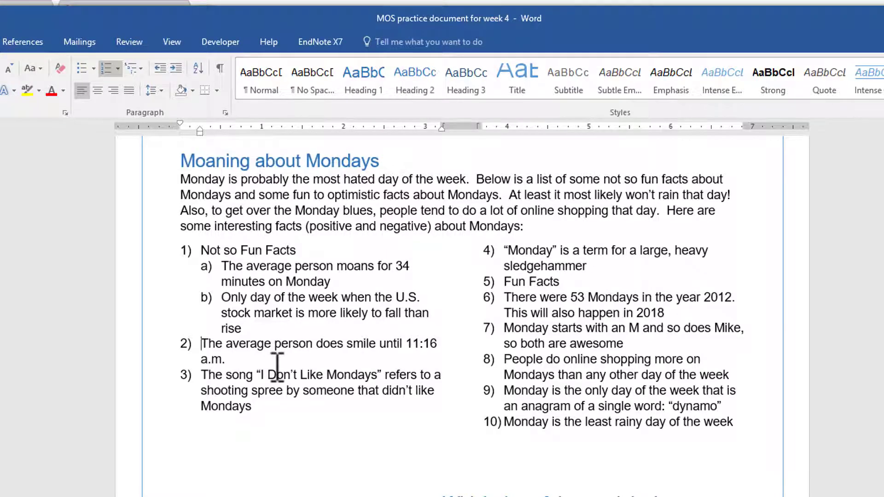
key(Tab)
click(203, 375)
key(Tab)
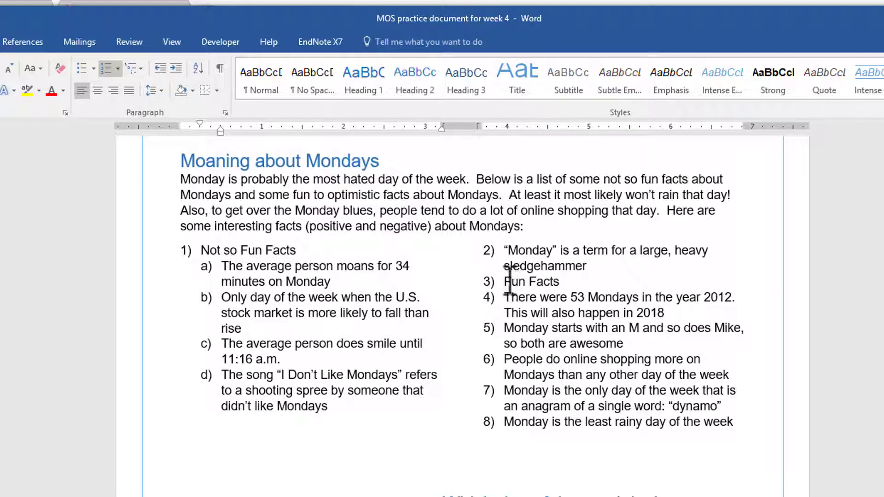
click(510, 252)
key(Tab)
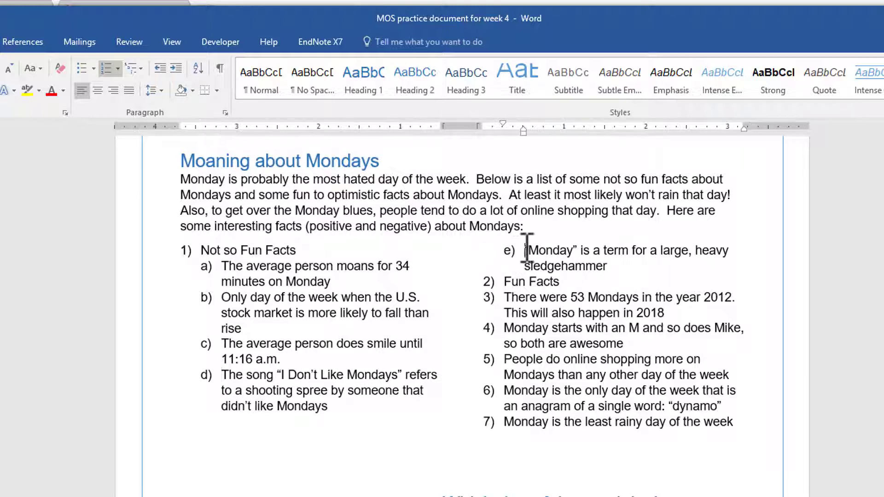
Step: Demote the 53 Mondays, M and Mike, online shopping, anagram and least-rainy-day facts under Fun Facts
click(507, 297)
key(Tab)
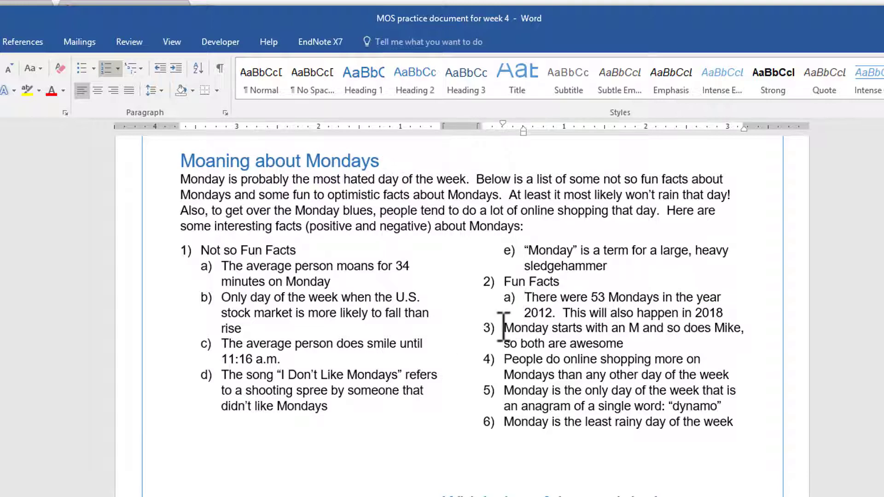
click(505, 328)
key(Tab)
click(502, 359)
key(Tab)
click(506, 379)
key(Tab)
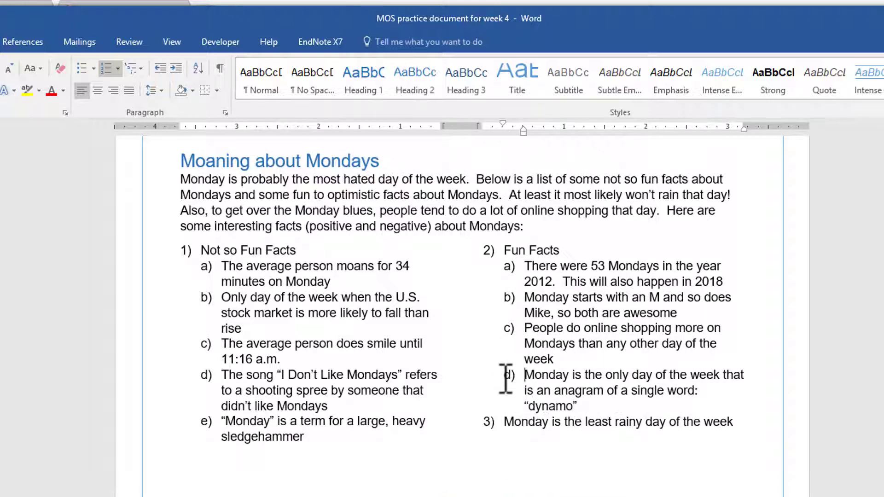
click(505, 421)
key(Tab)
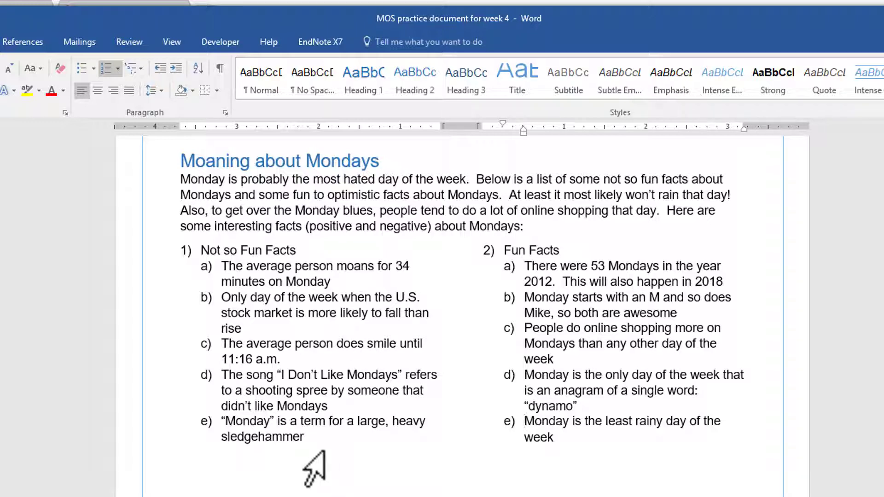
Step: Bullet the favourite-day list from Sunday through 0.0000001%
scroll(324, 452, down, 5)
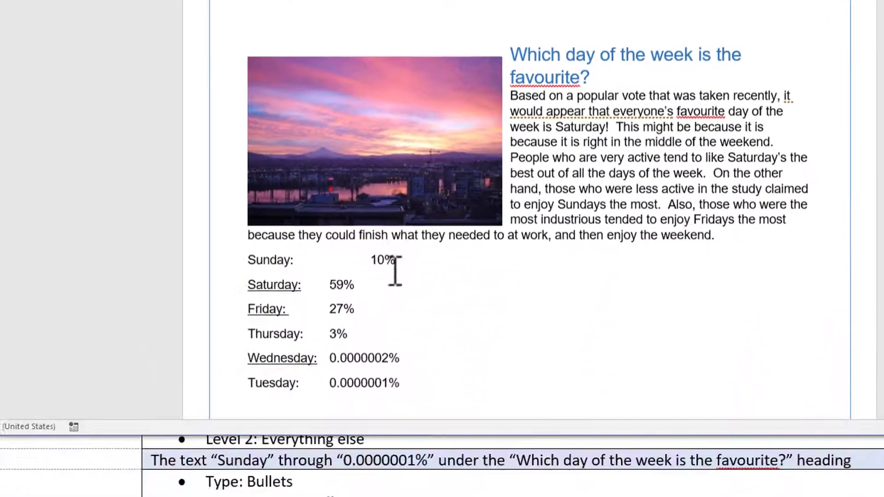
scroll(332, 456, down, 3)
scroll(303, 414, up, 1)
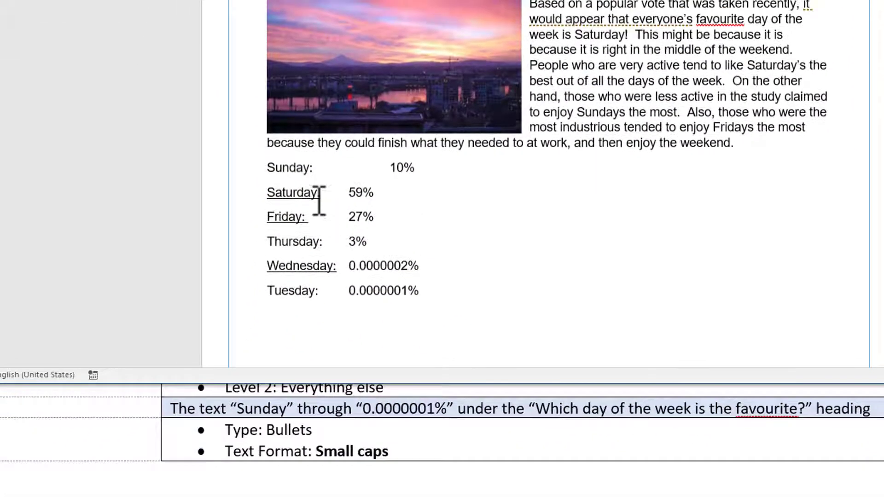
drag(269, 169, 431, 290)
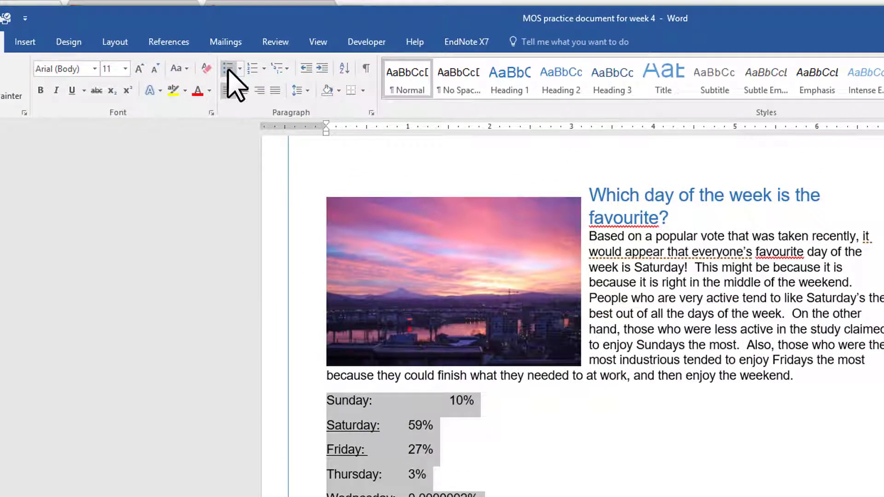
click(228, 69)
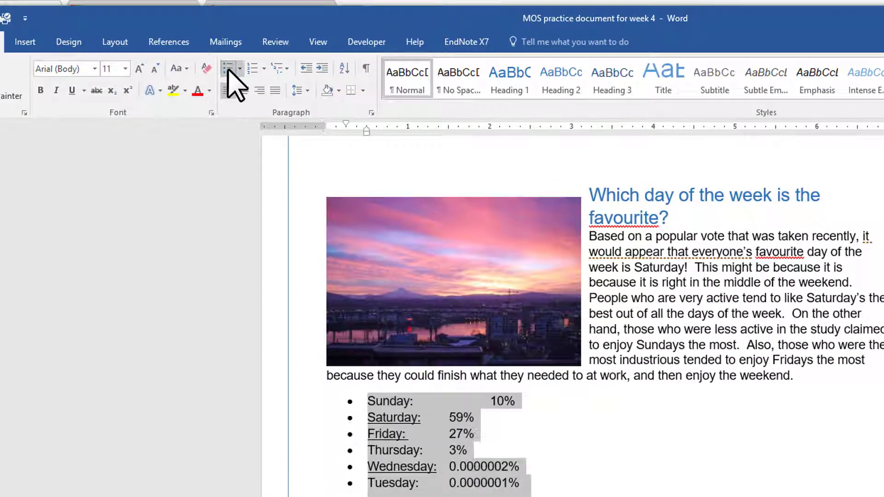
Step: Set the bulleted day list to Small caps in the Font dialog
click(211, 113)
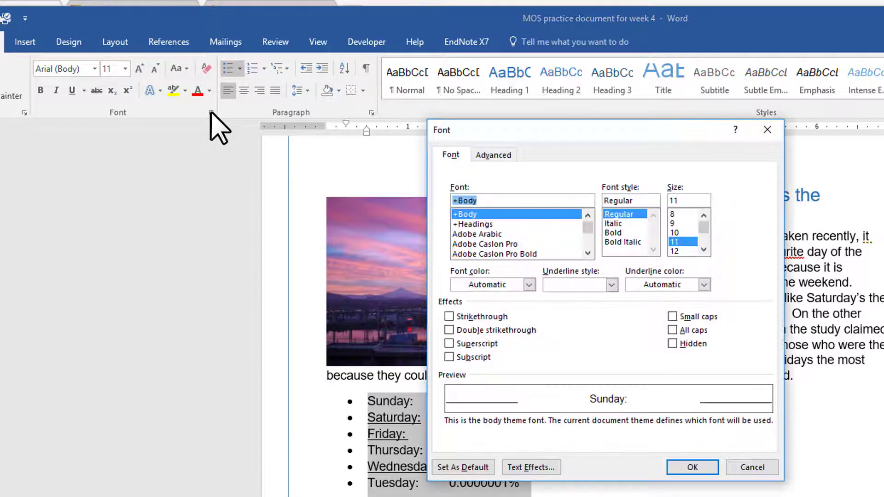
click(671, 316)
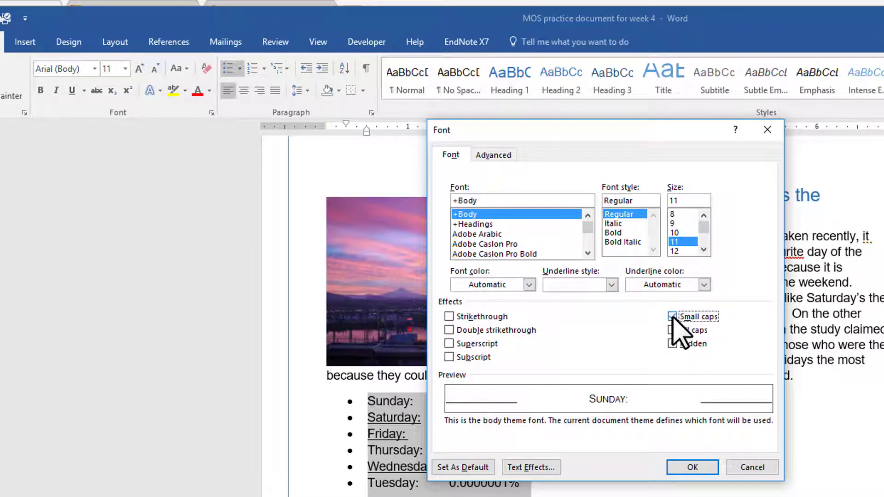
click(701, 466)
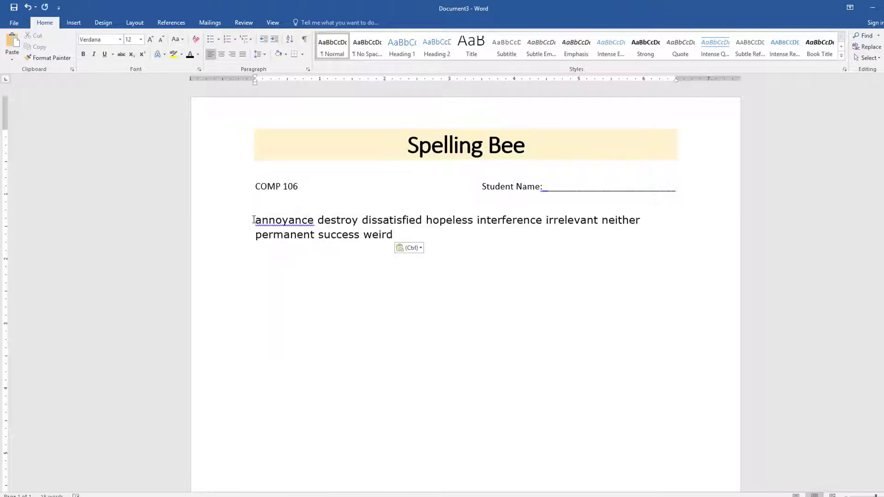
Step: Split the pasted line so each spelling word, from annoyance onward, sits on its own line
drag(254, 220, 393, 235)
click(316, 220)
key(Return)
key(Delete)
key(Return)
key(ctrl+Right)
key(Return)
key(ctrl+Right)
key(Return)
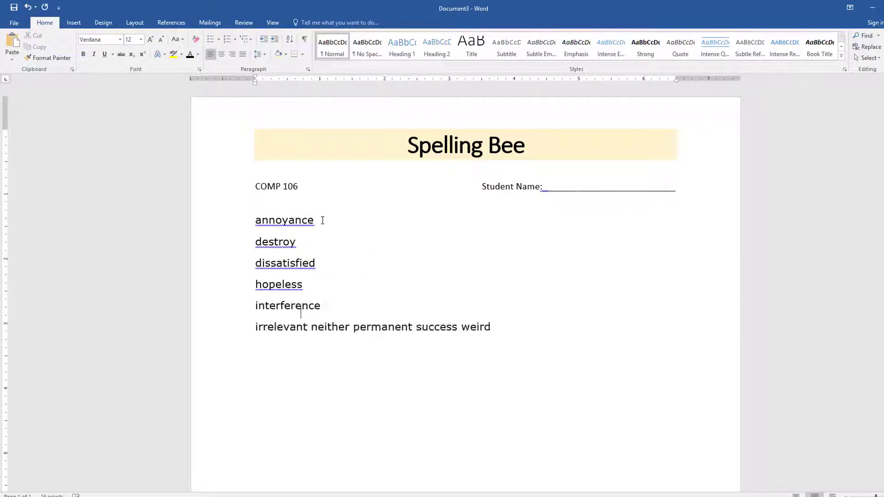
key(ctrl+Right)
key(Return)
key(ctrl+Right)
key(Return)
key(ctrl+Right)
key(Return)
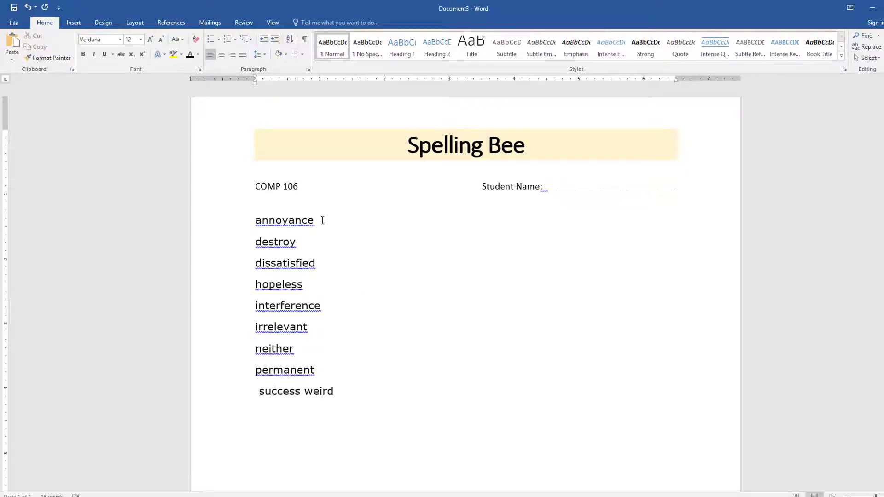
key(Delete)
key(ctrl+Right)
key(Return)
Step: Select all ten words and format them as a numbered list
drag(255, 218, 290, 416)
click(227, 39)
click(211, 39)
click(228, 39)
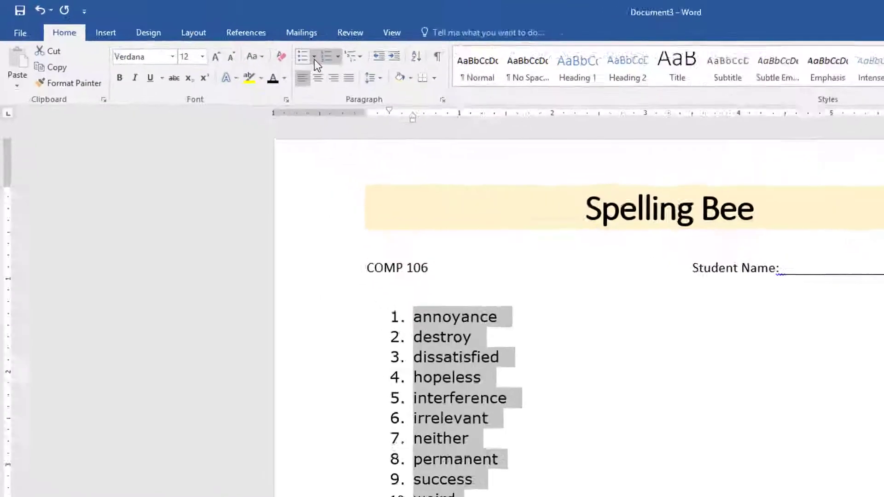
Step: Start defining a new picture bullet and search online images for bumblebees
click(219, 40)
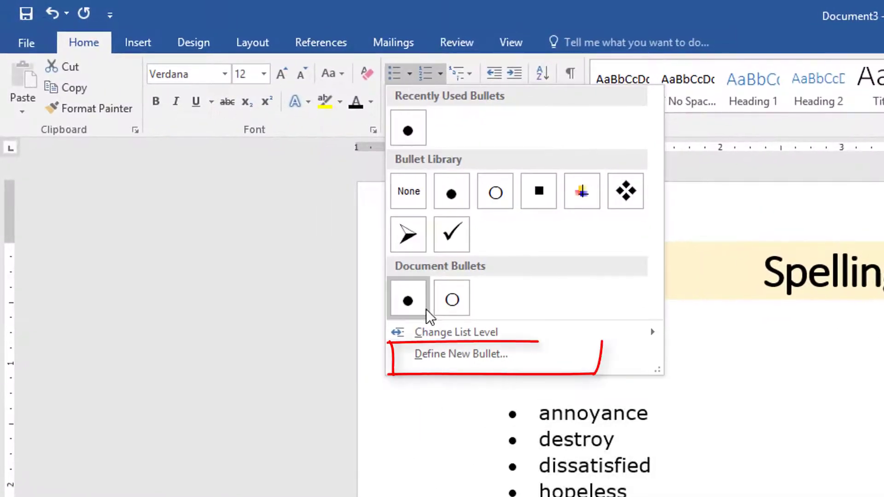
click(429, 346)
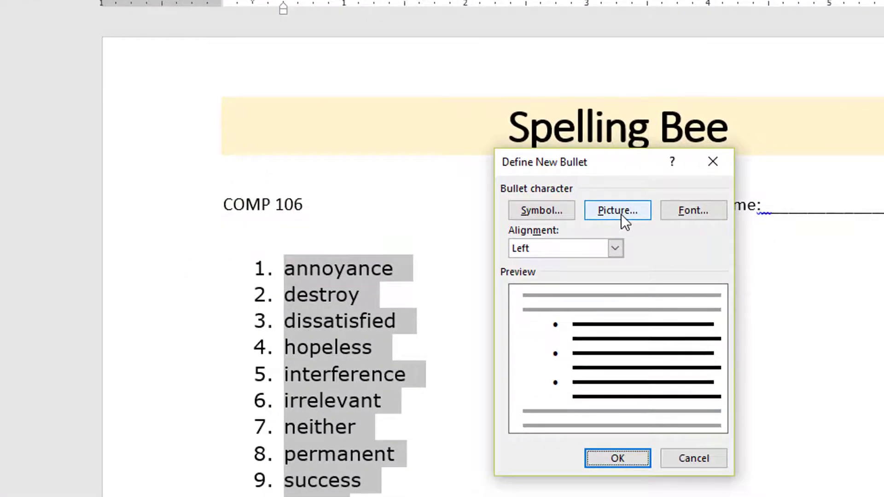
click(647, 228)
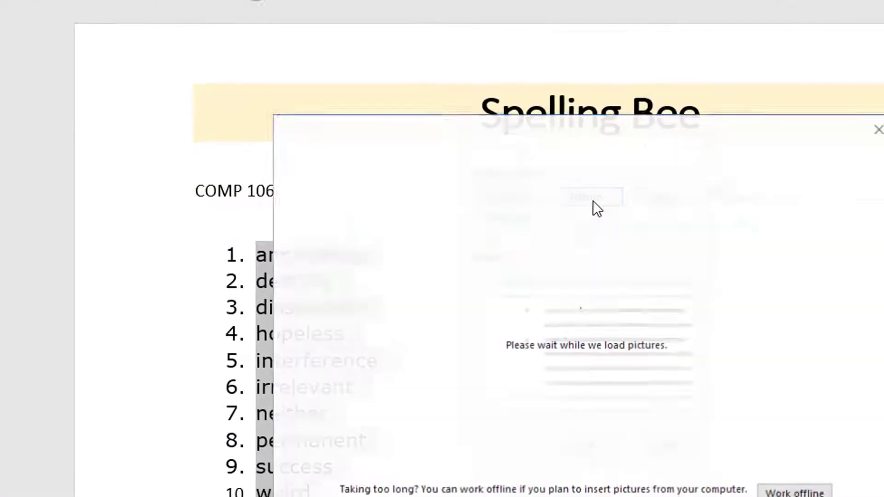
click(549, 220)
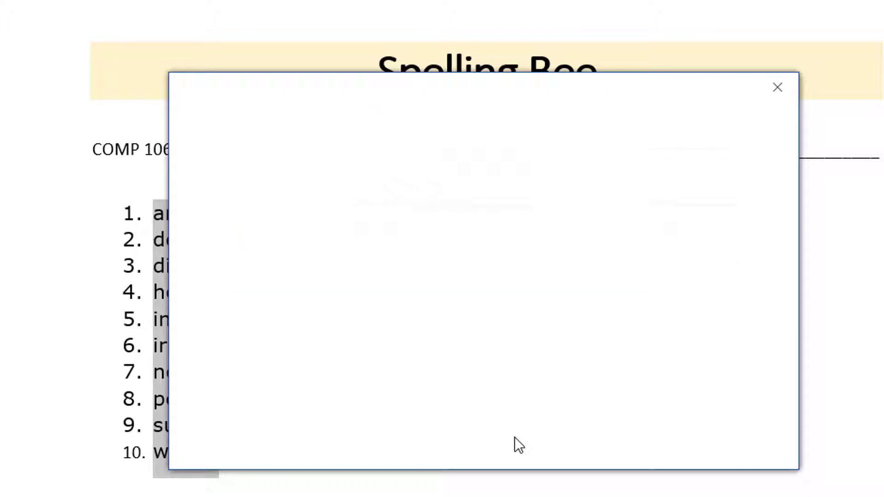
key(Return)
scroll(571, 266, down, 5)
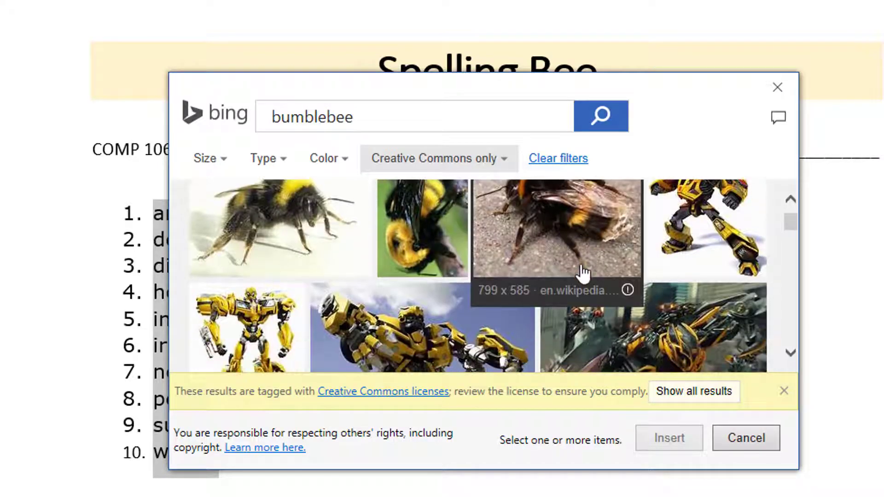
scroll(583, 273, down, 2)
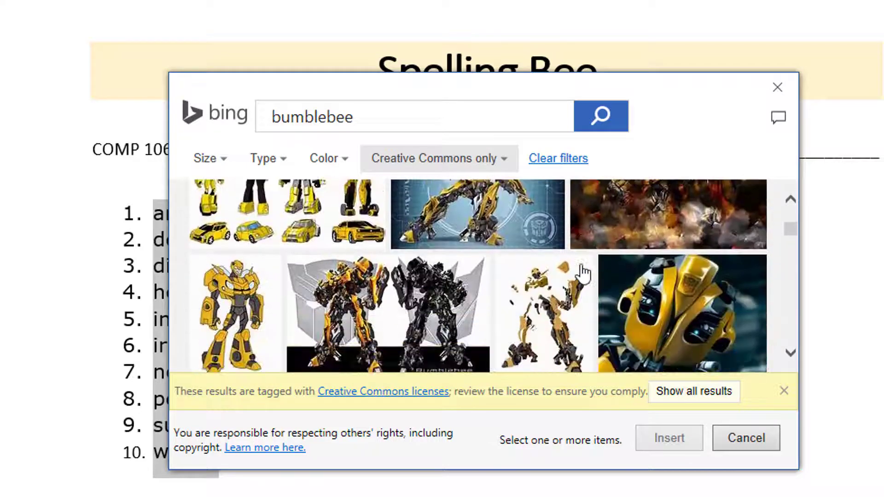
Step: Search again for 'spelling bee' and insert the first cartoon as the bullet picture
click(371, 123)
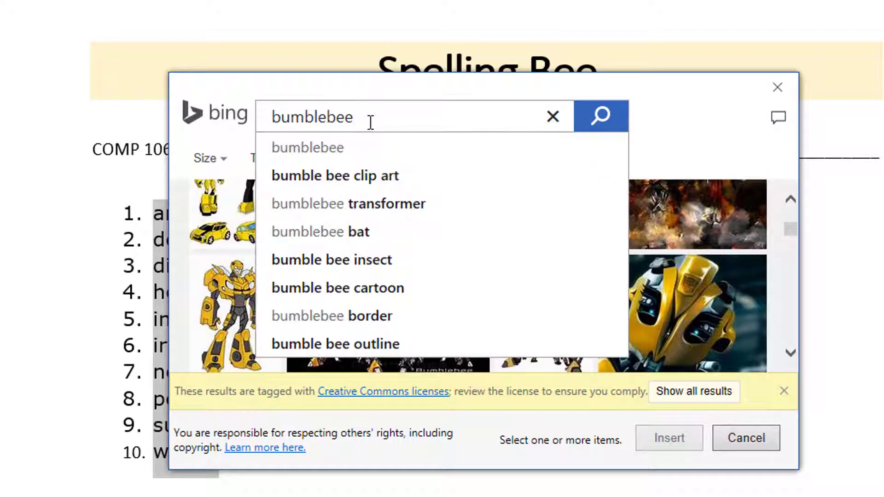
key(ctrl+a)
key(BackSpace)
text(spelling bee)
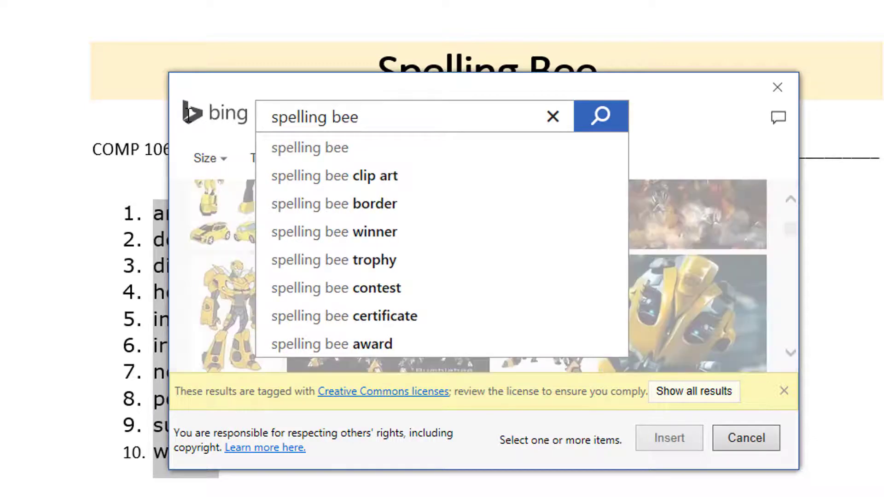
key(Return)
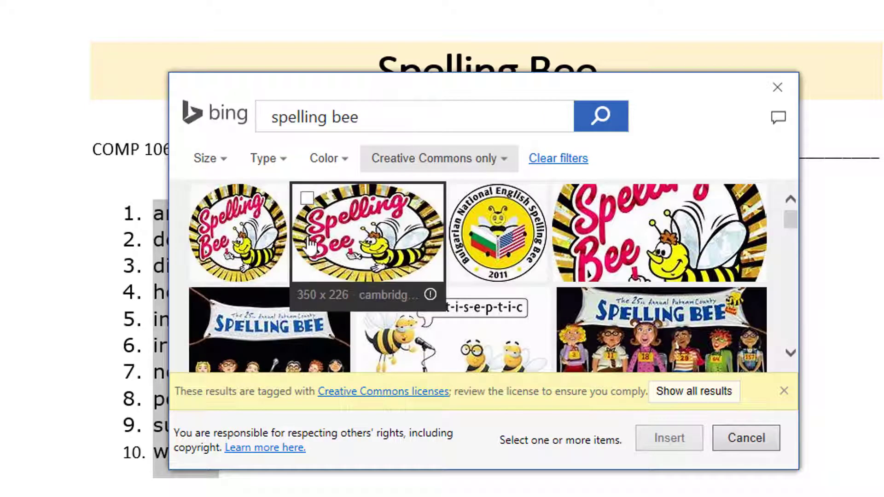
click(268, 244)
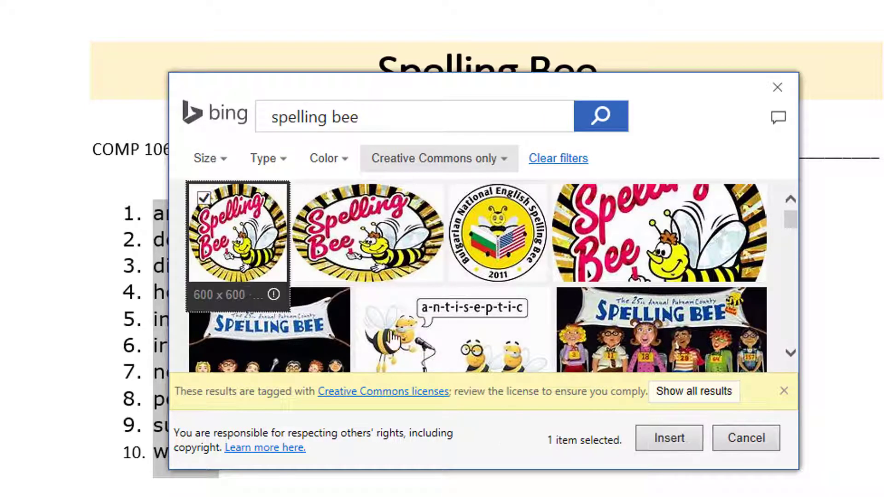
click(655, 440)
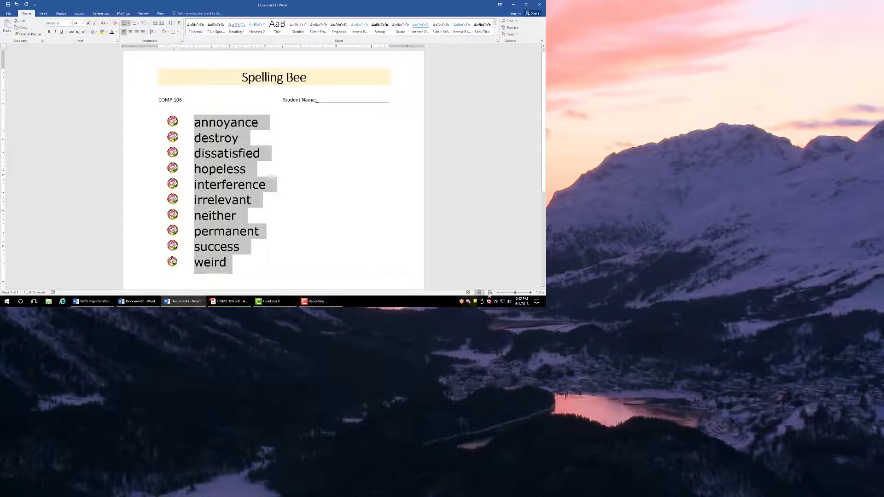
Step: Deselect the ten-word list now showing spelling-bee picture bullets
click(310, 256)
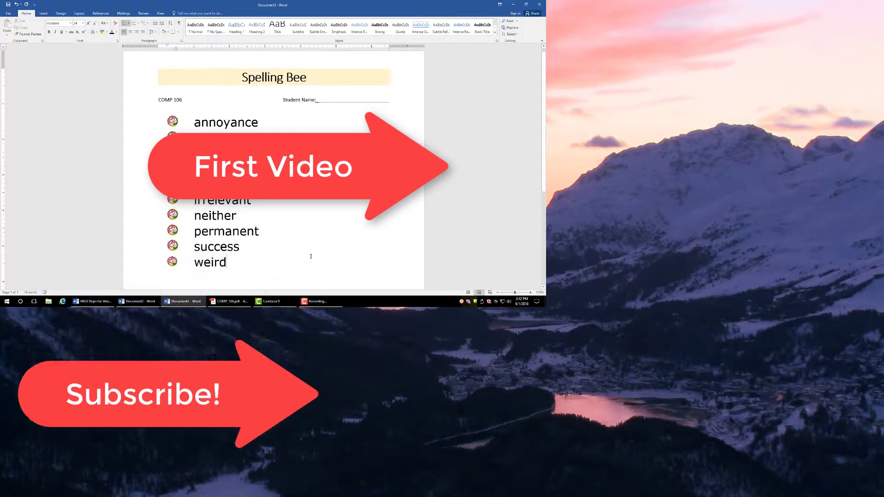